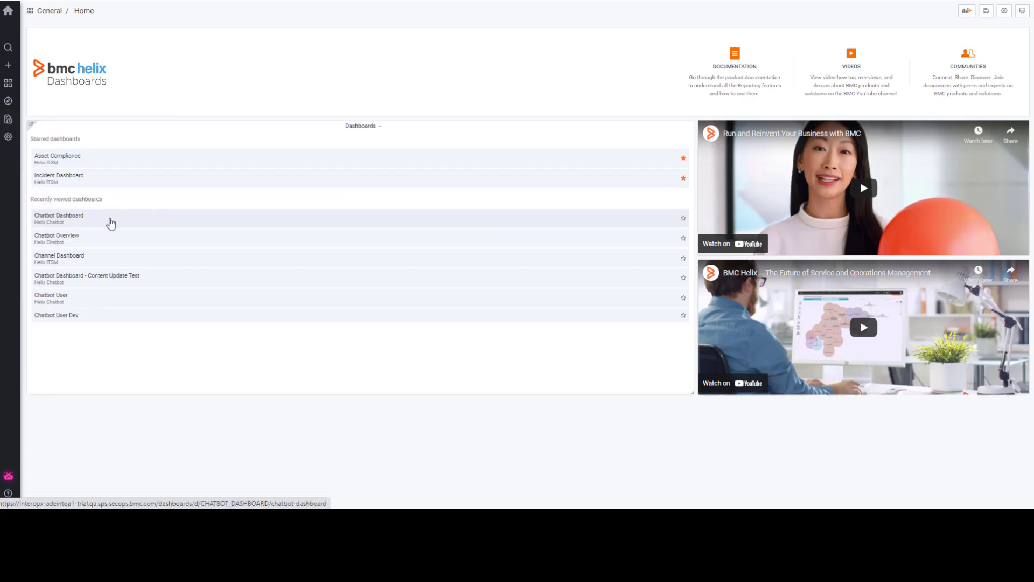
Open the Chatbot Dashboard from the Helix Dashboards list.
click(111, 223)
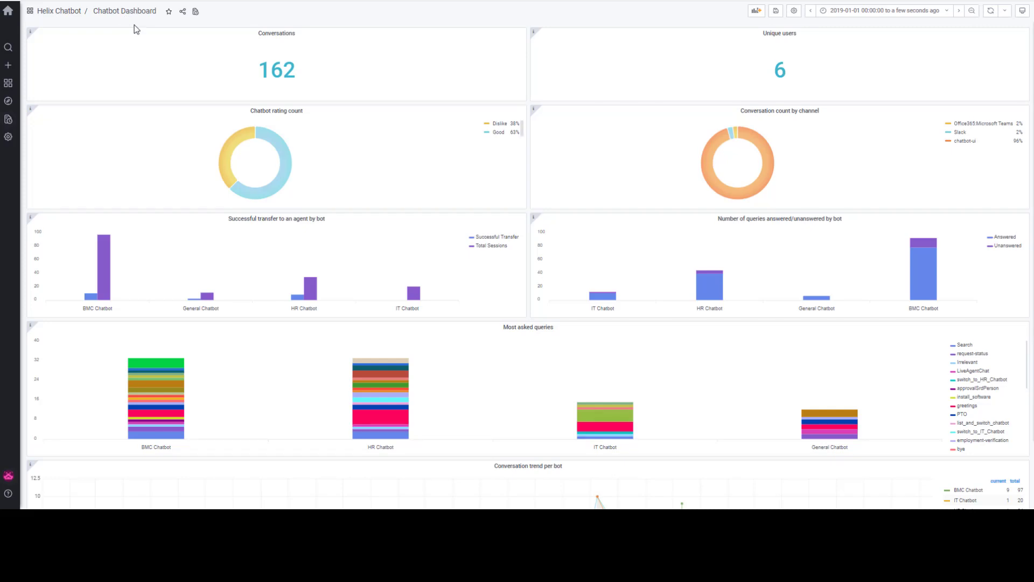
mouse_move(924, 271)
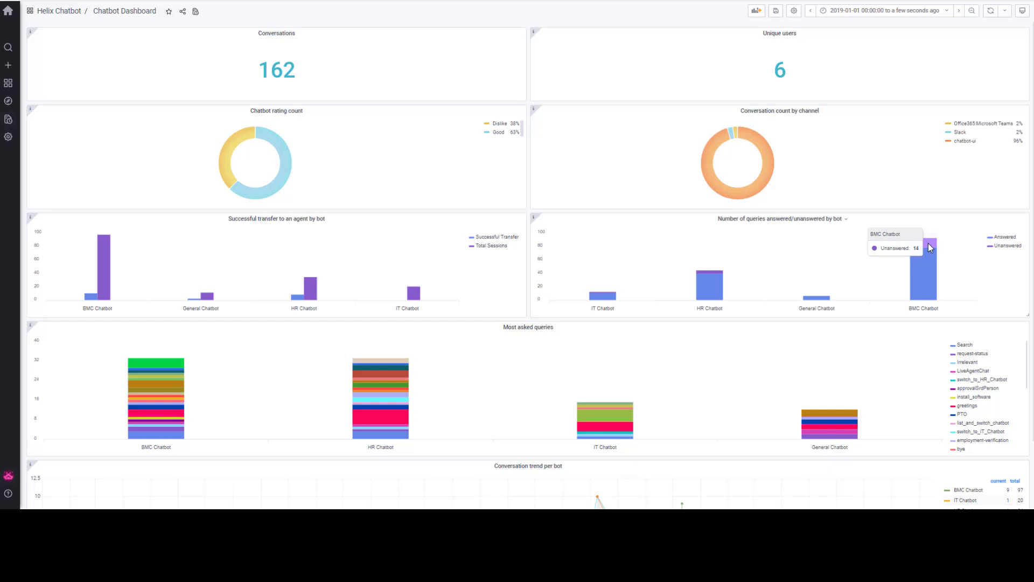
scroll(840, 308, down, 2)
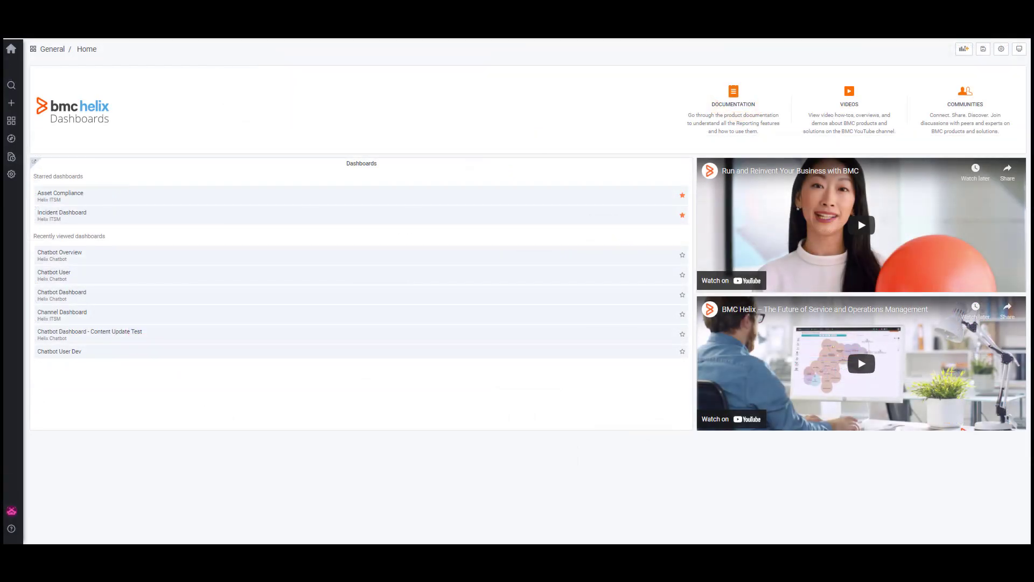
click(93, 260)
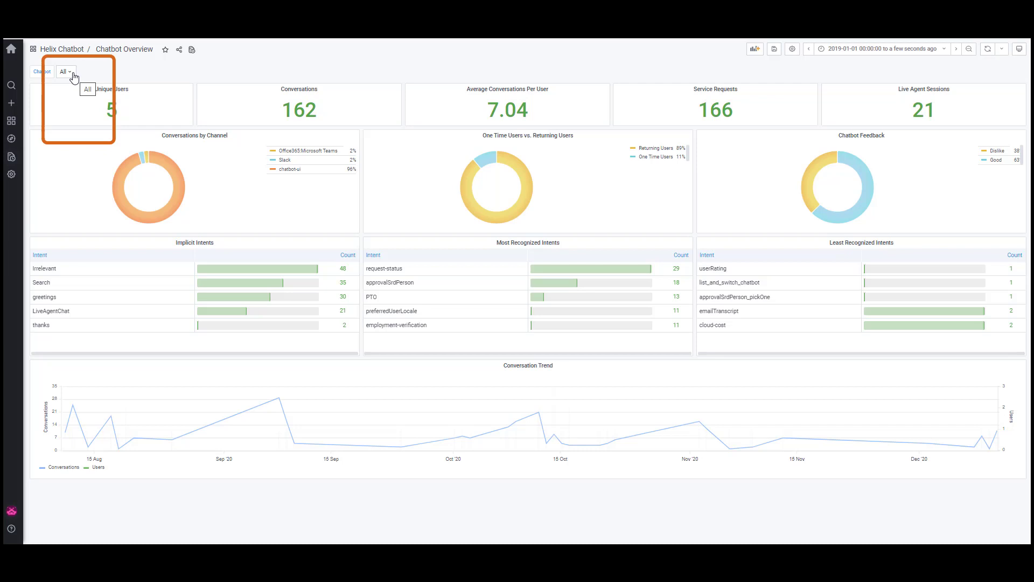
click(74, 77)
click(83, 102)
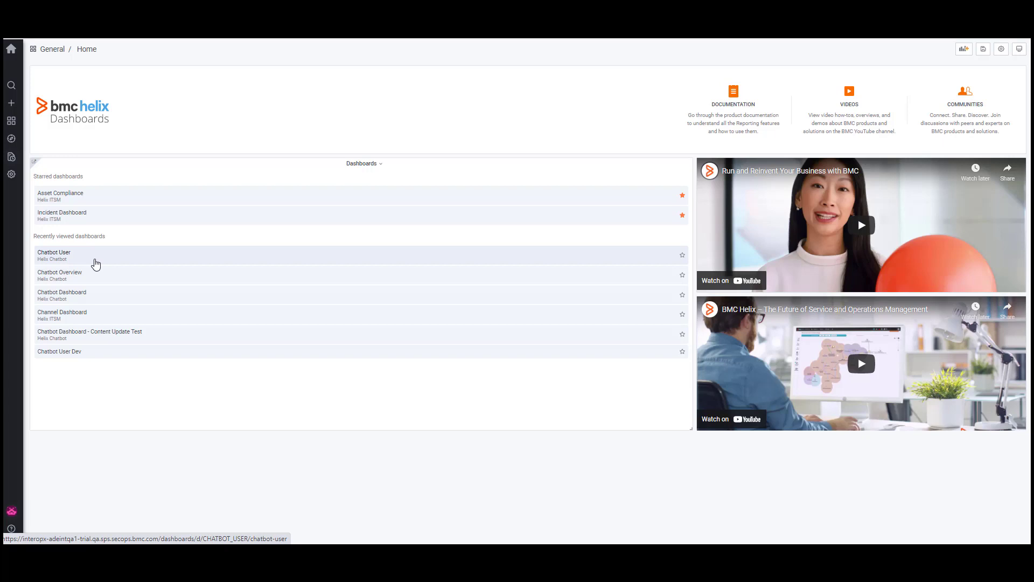
Open Chatbot User, view the Chatbot filter choices, and check then dismiss the Unique Users panel menu.
click(94, 264)
click(69, 78)
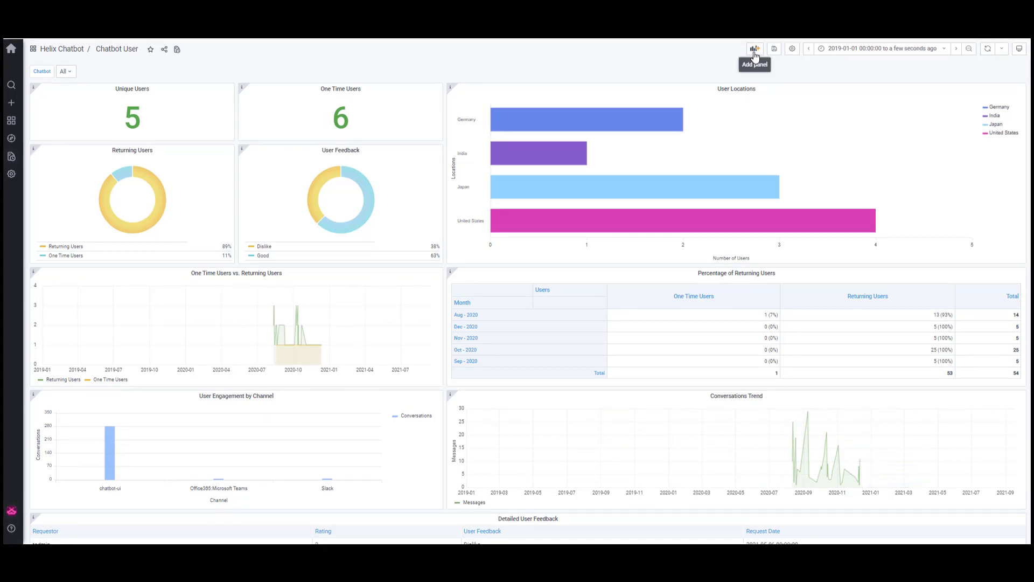
click(133, 89)
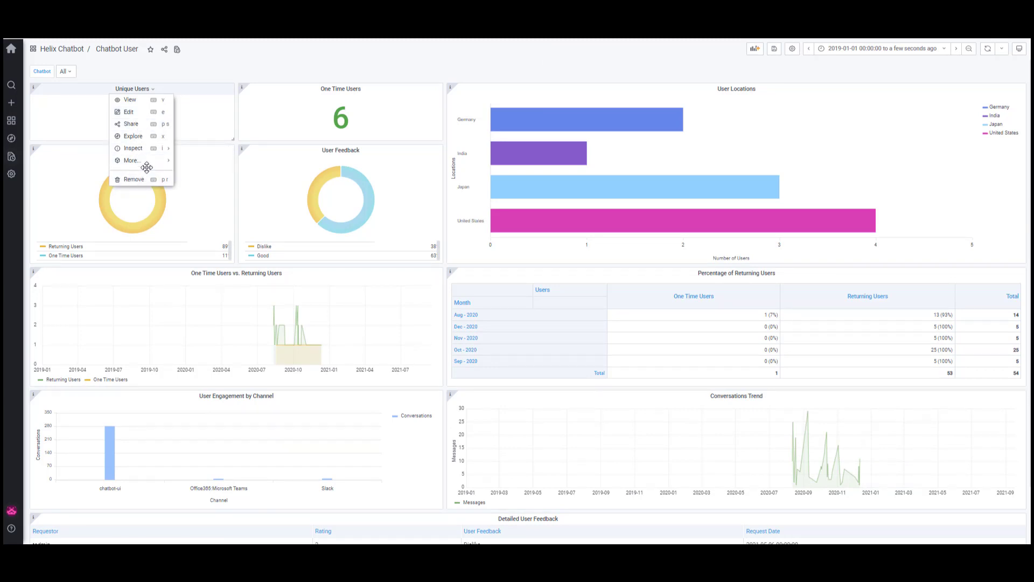
click(202, 64)
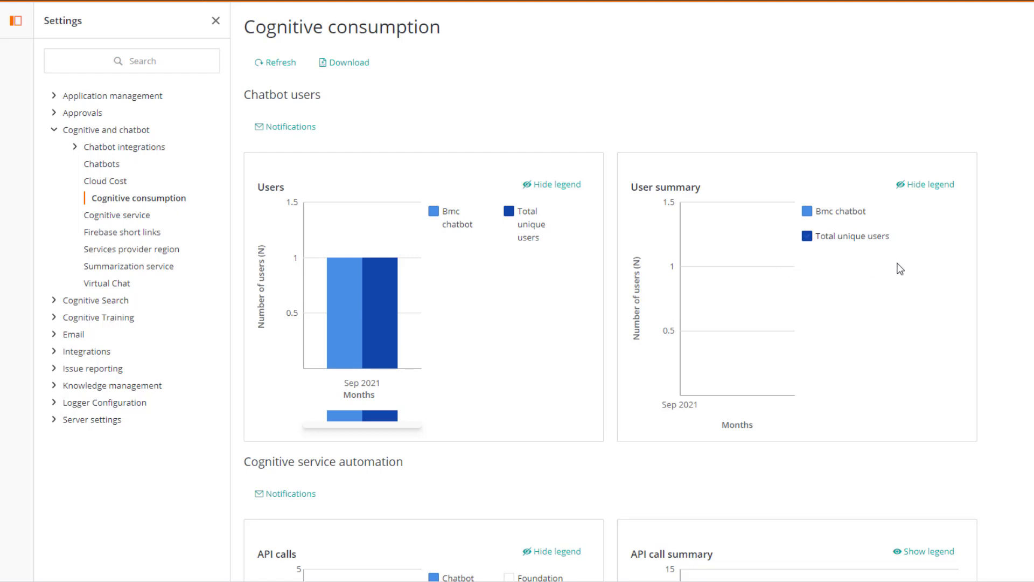
scroll(789, 266, down, 4)
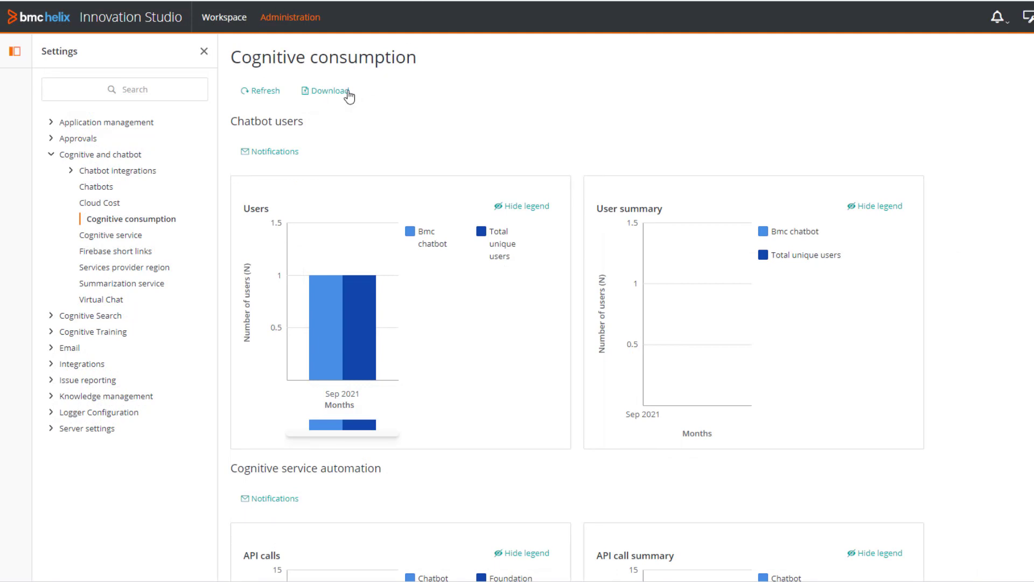
Open the Download CSV file dialog for the Cognitive consumption report.
click(347, 91)
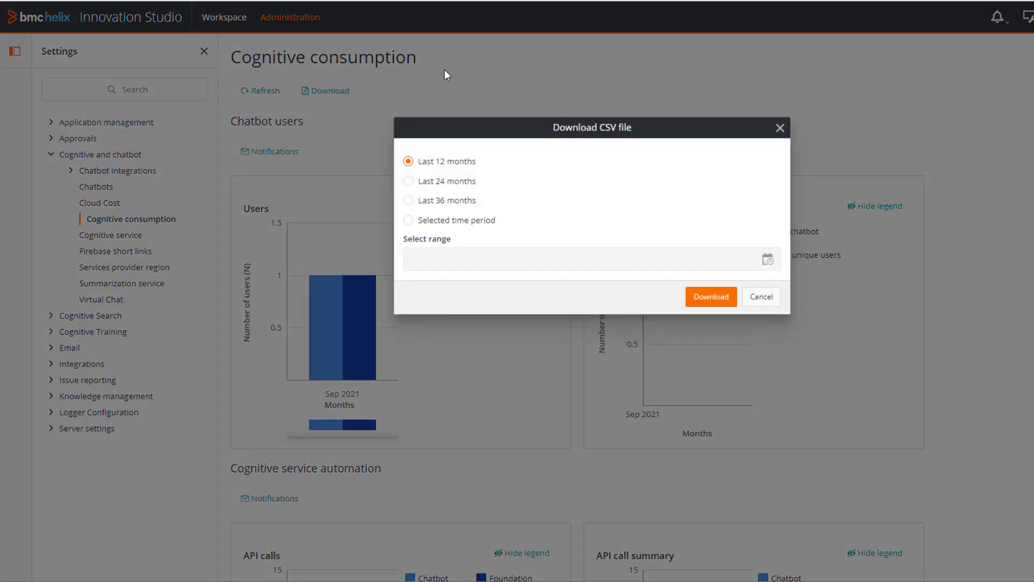